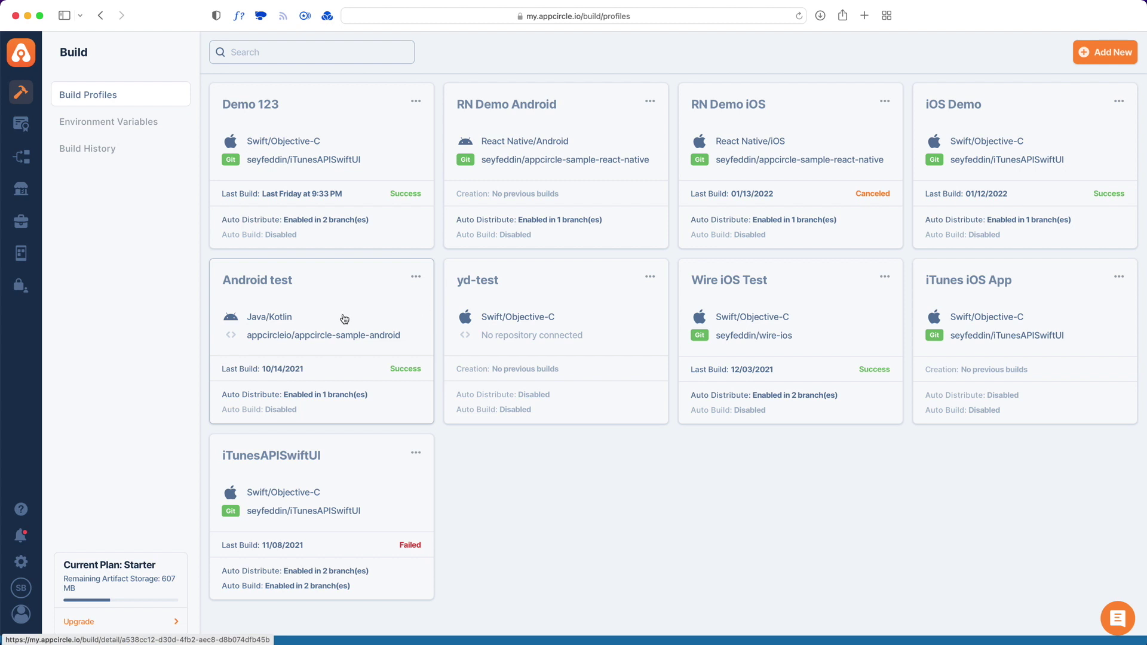
# Step: Open the Default Push Workflow of the Android test build profile
pyautogui.click(314, 301)
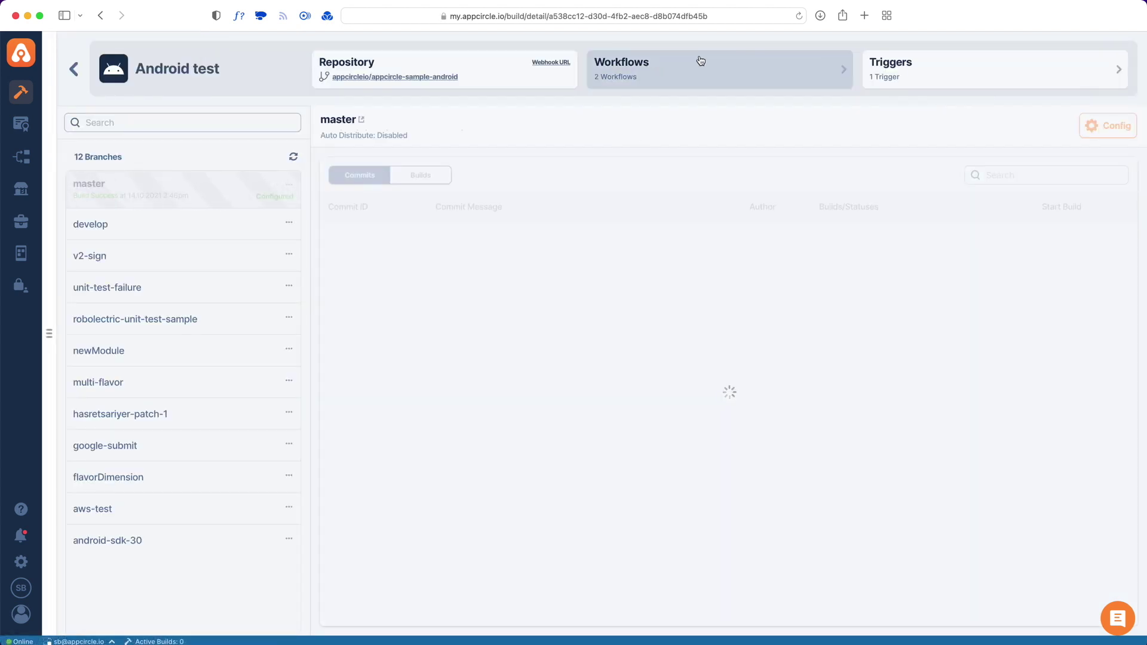
pyautogui.click(681, 74)
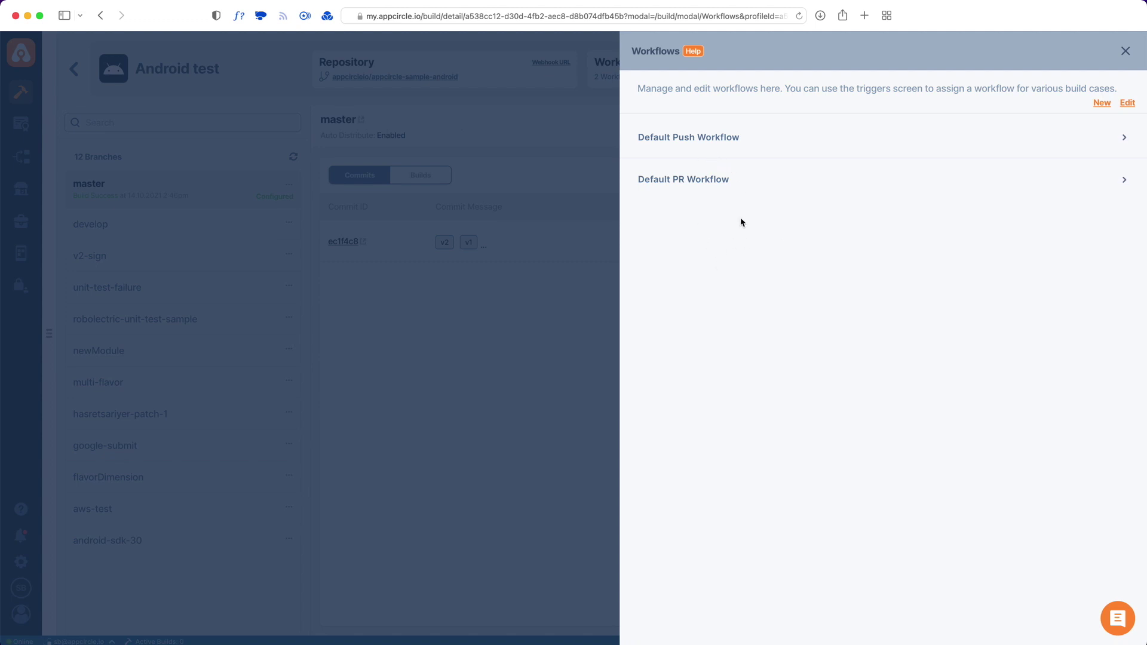
pyautogui.click(720, 146)
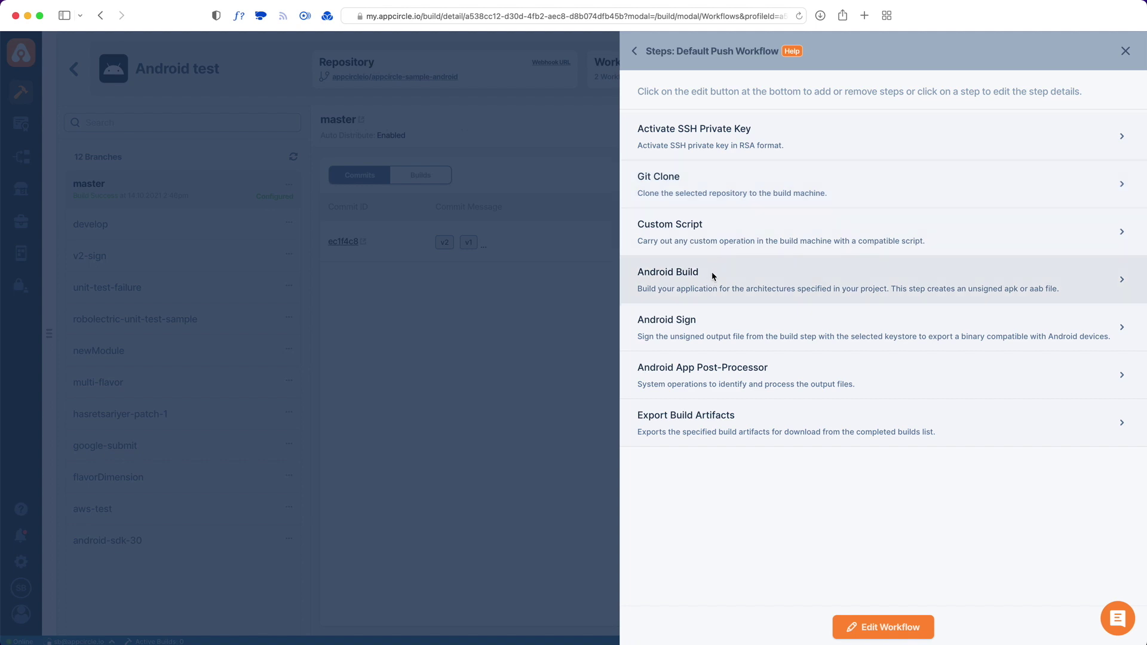
# Step: Review the Android Sign step's settings, from the execution options through the inputs to the outputs, and return to the workflow's step list
pyautogui.click(708, 320)
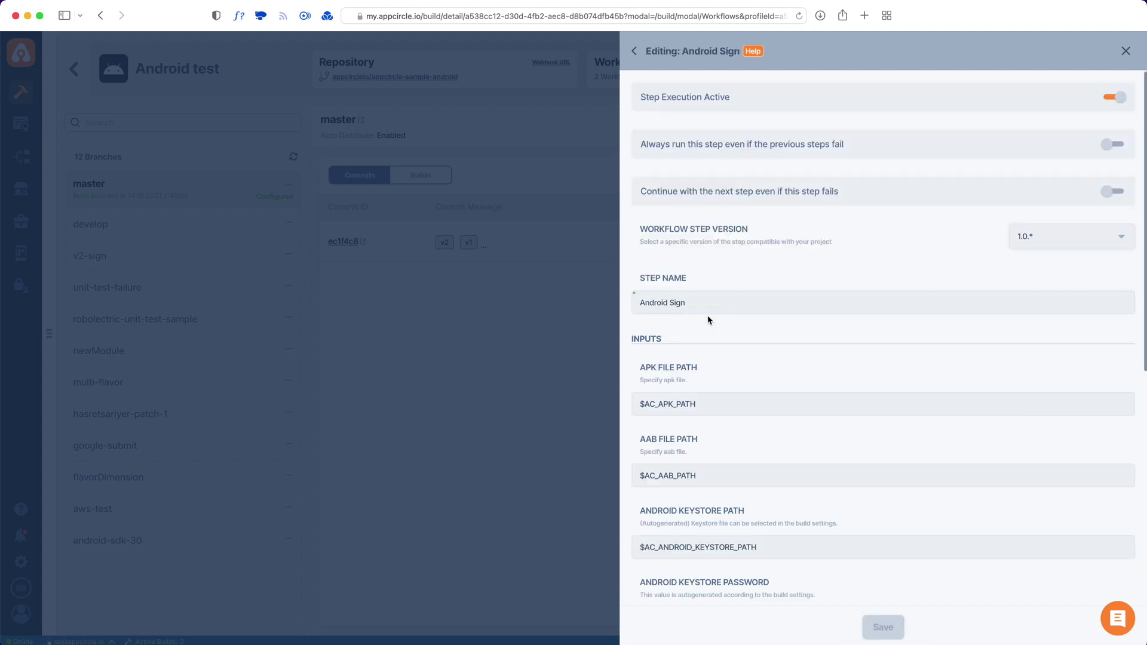
pyautogui.scroll(-5, 708, 320)
pyautogui.scroll(3, 702, 167)
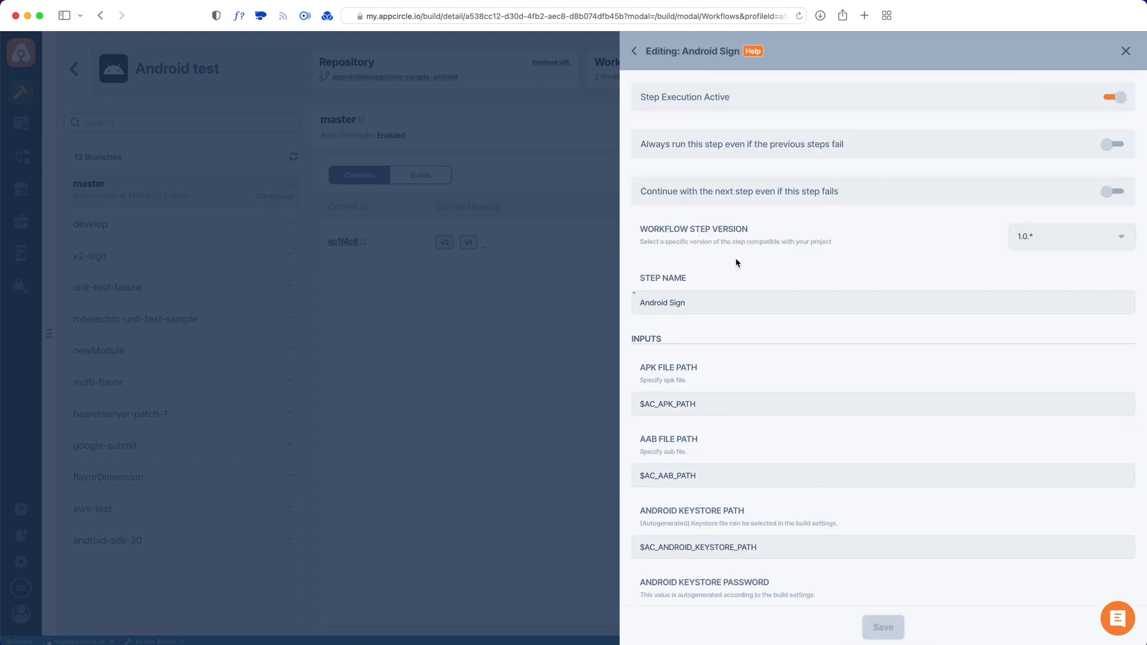
pyautogui.scroll(-3, 738, 263)
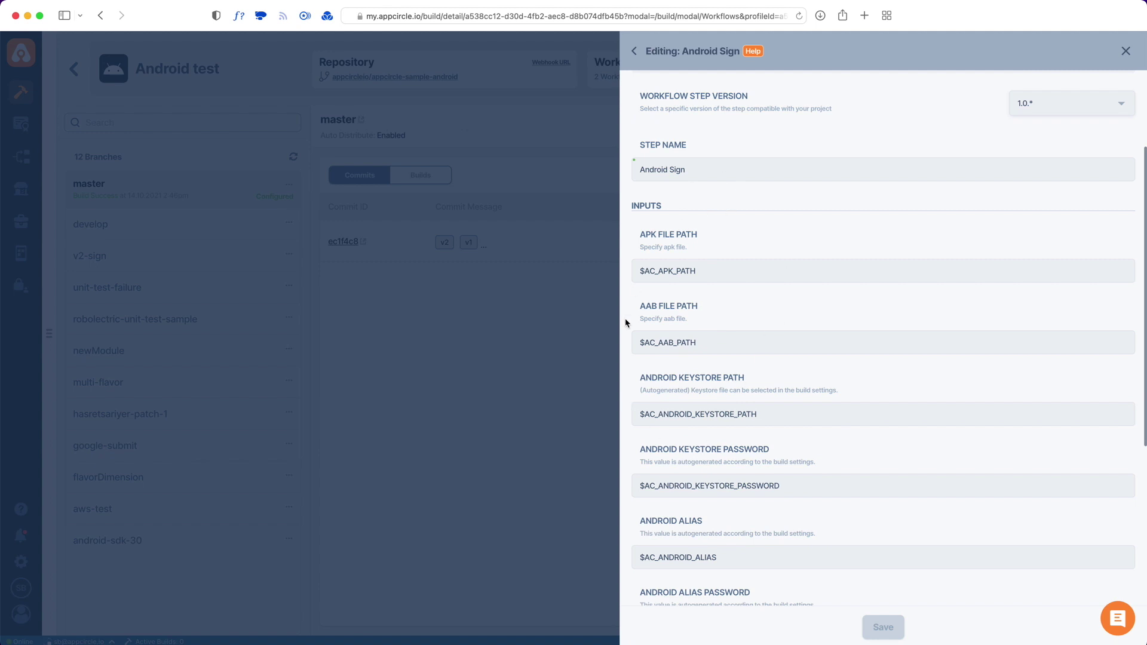
pyautogui.scroll(-2, 711, 335)
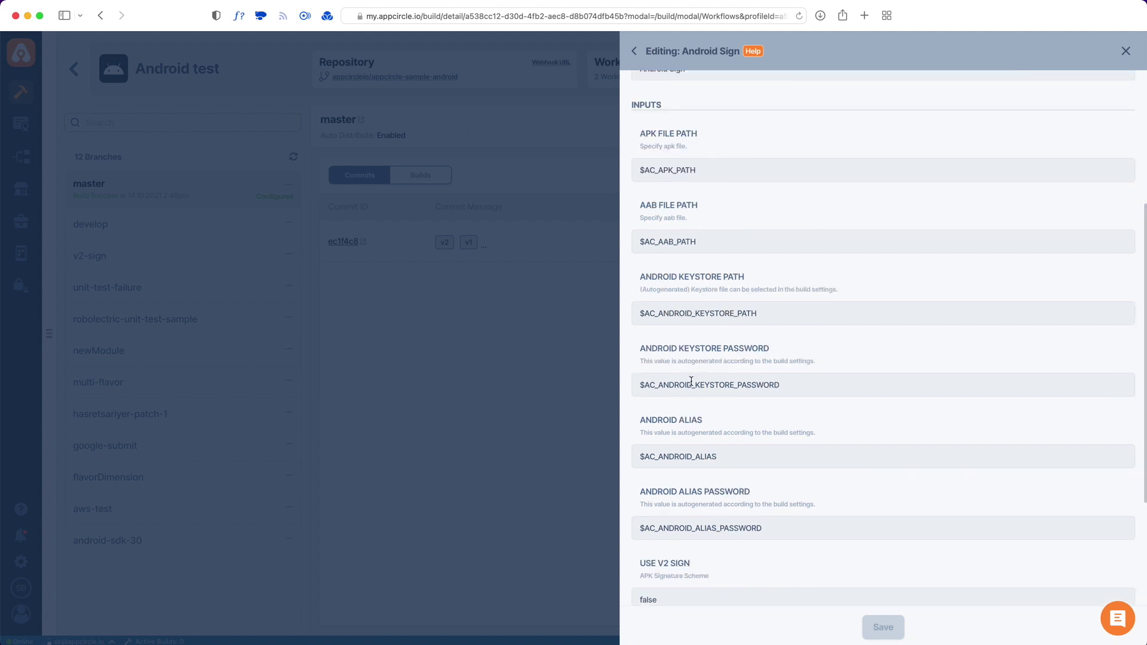
pyautogui.scroll(-2, 692, 381)
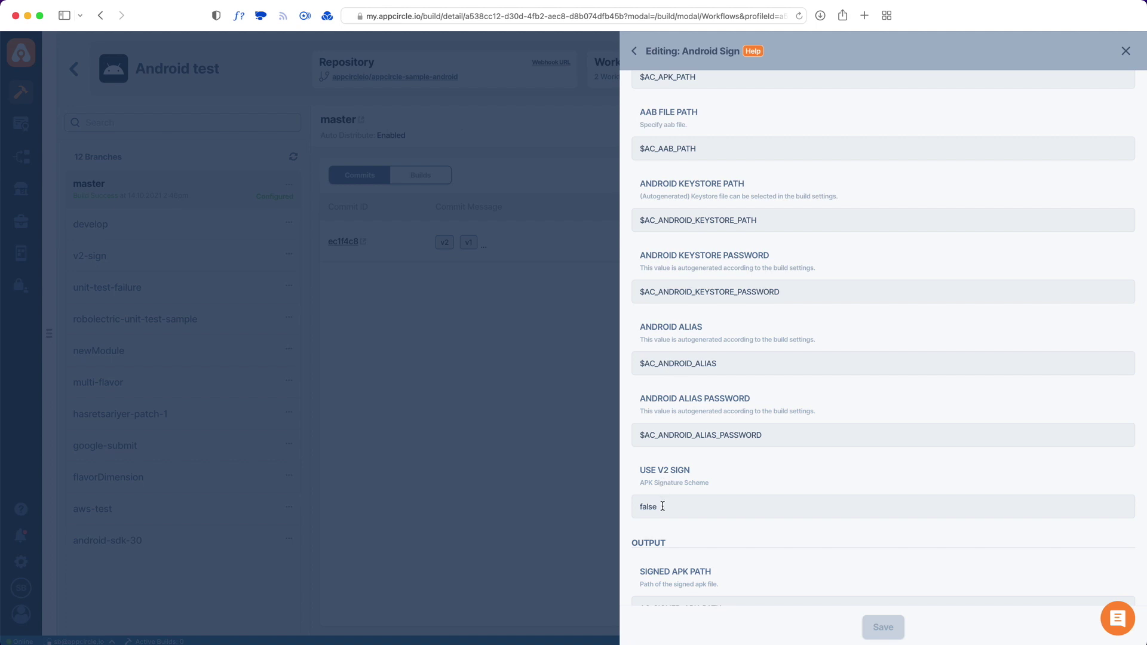
pyautogui.scroll(-2, 801, 523)
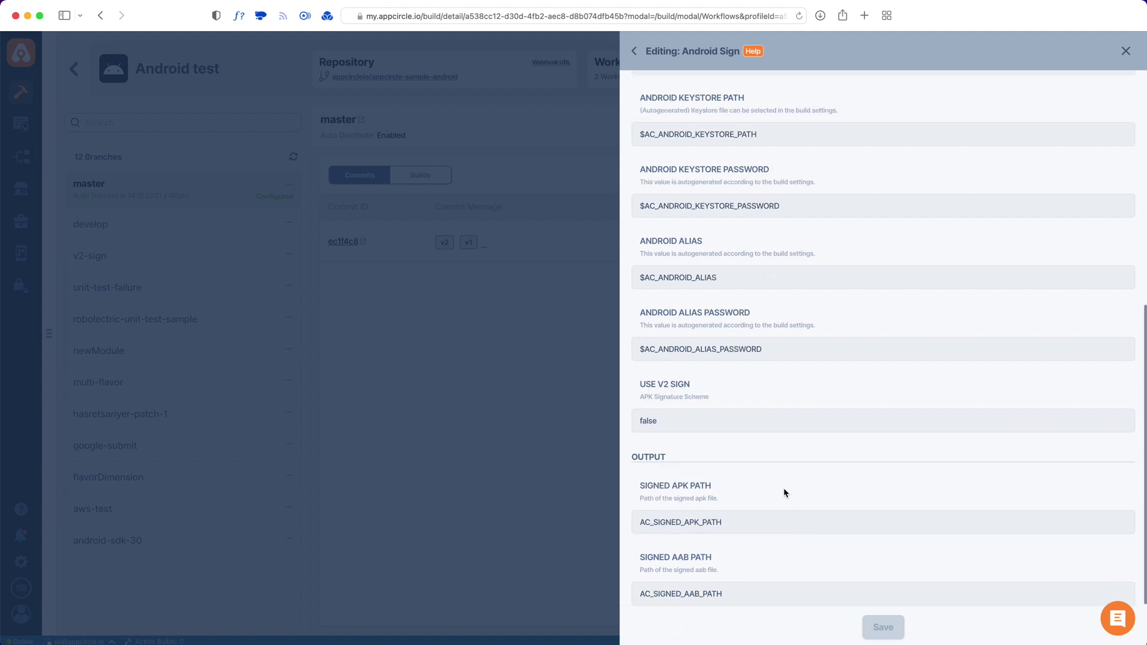
pyautogui.scroll(6, 785, 492)
pyautogui.scroll(3, 830, 466)
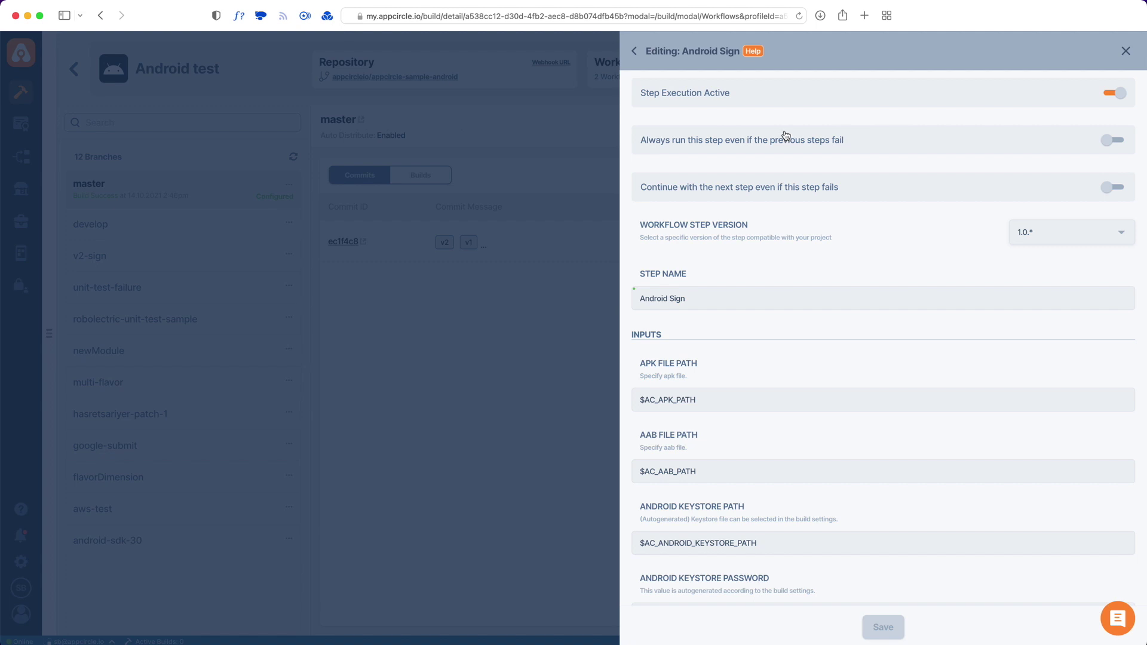
pyautogui.click(635, 52)
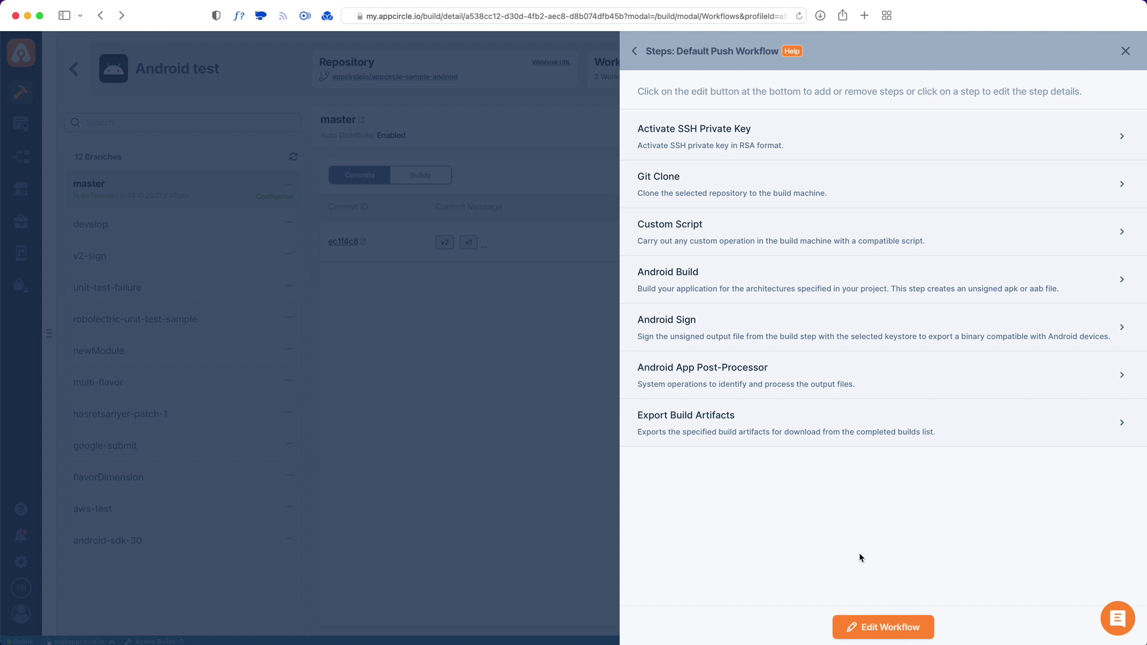
# Step: Open the Default Push Workflow for editing and delete the Custom Script step from the current workflow
pyautogui.click(872, 627)
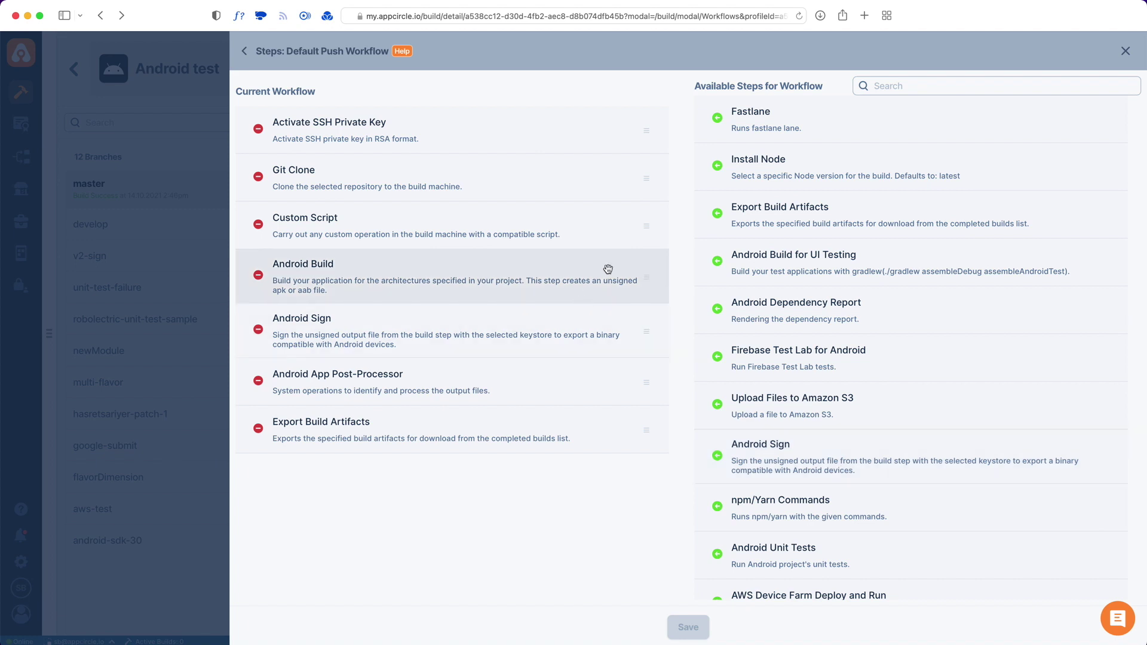
pyautogui.moveTo(804, 120)
pyautogui.mouseDown()
pyautogui.moveTo(614, 162)
pyautogui.moveTo(319, 315)
pyautogui.moveTo(420, 220)
pyautogui.moveTo(466, 220)
pyautogui.moveTo(776, 116)
pyautogui.moveTo(812, 117)
pyautogui.mouseUp()
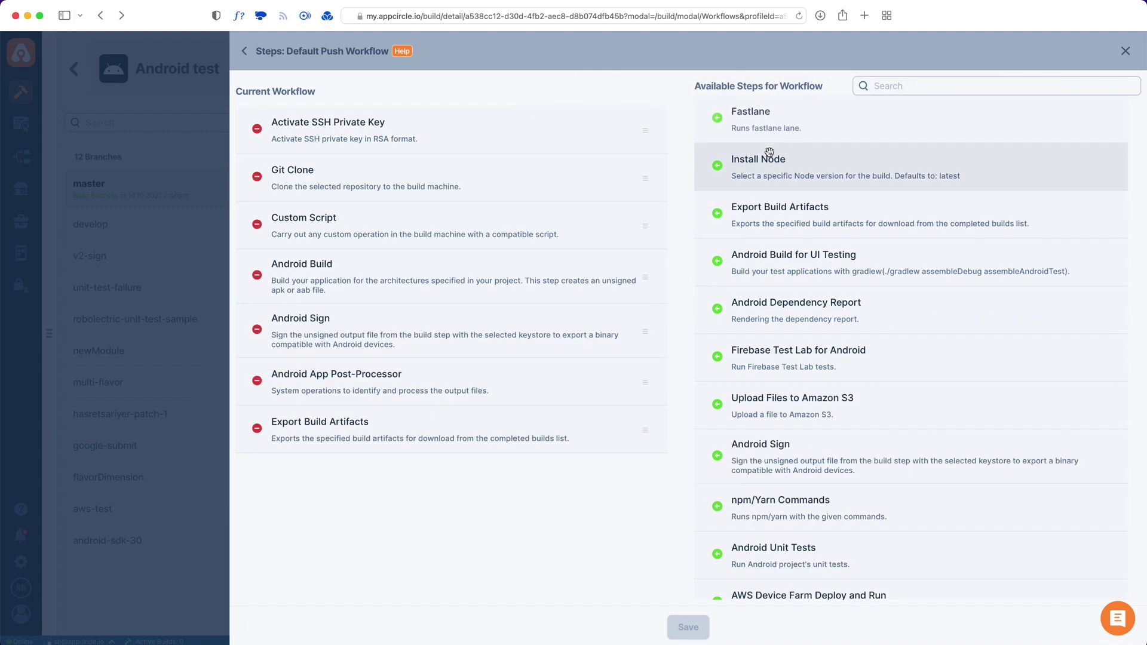
pyautogui.click(256, 225)
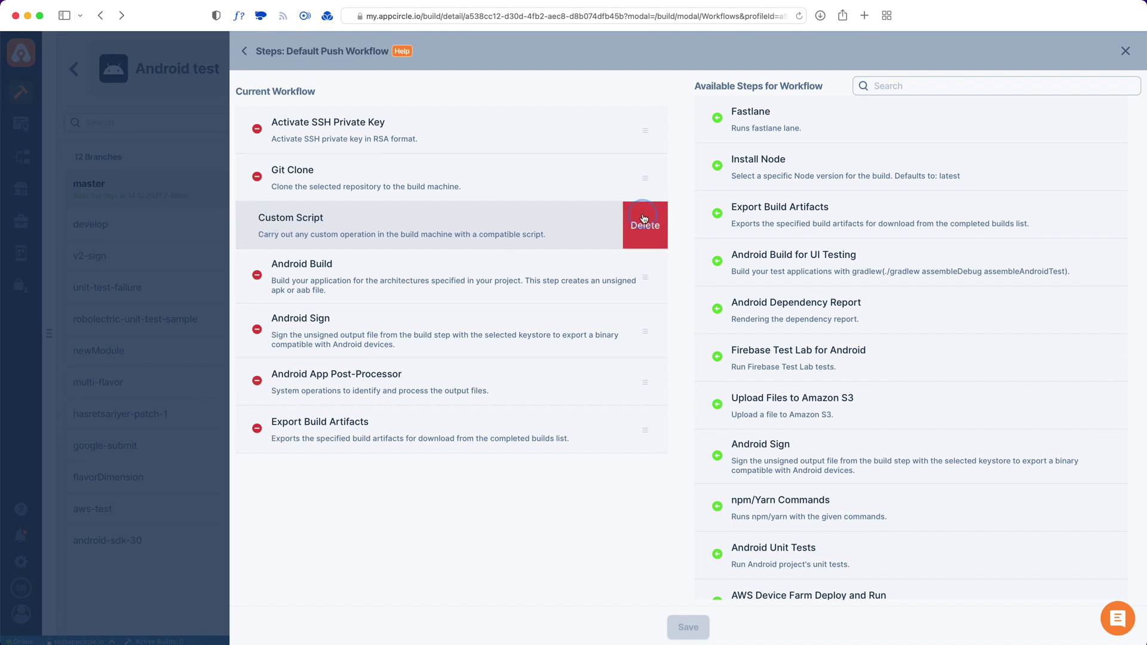
pyautogui.click(643, 219)
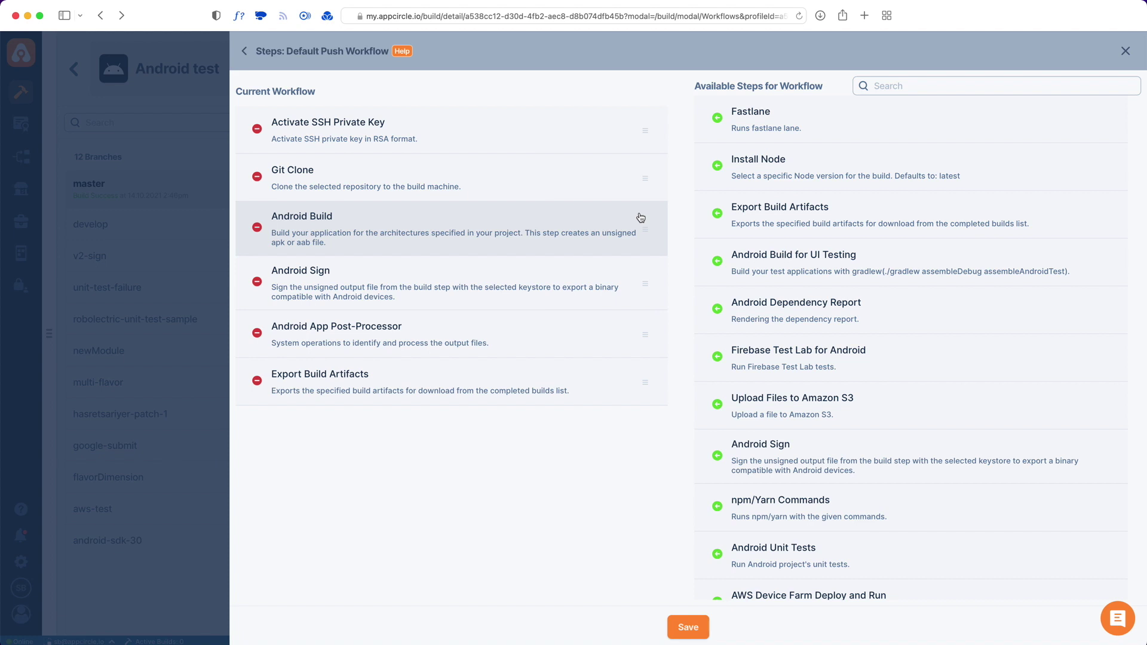
pyautogui.moveTo(651, 230)
pyautogui.mouseDown()
pyautogui.moveTo(646, 277)
pyautogui.moveTo(646, 218)
pyautogui.moveTo(652, 227)
pyautogui.mouseUp()
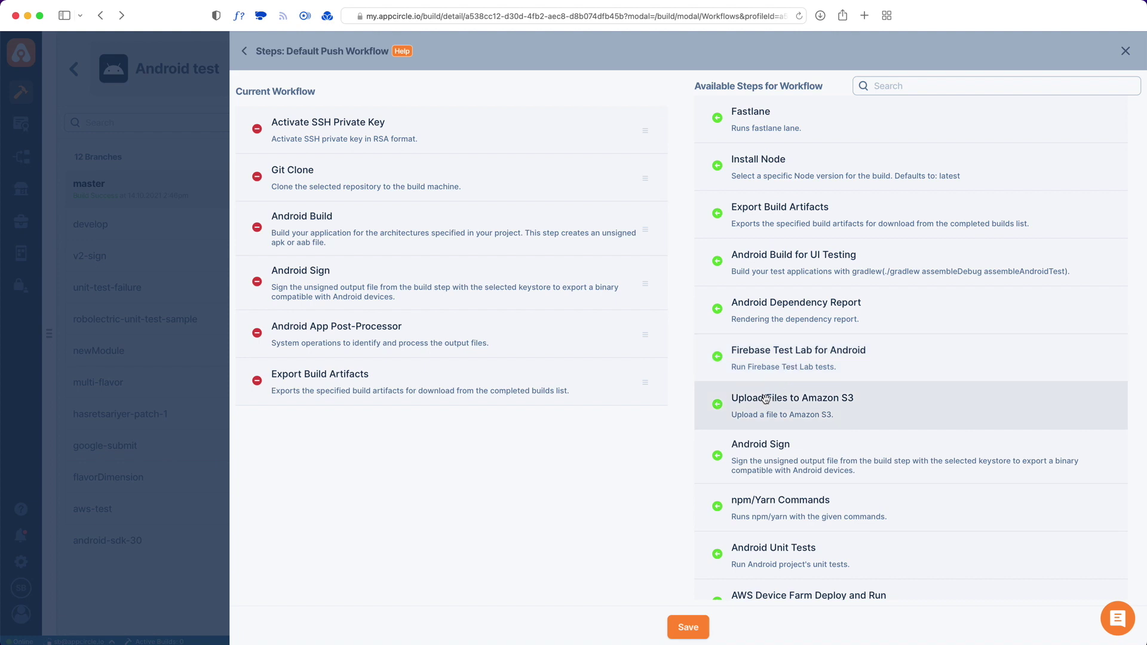
# Step: Add a Custom Script step between Git Clone and Android Build, and save the workflow
pyautogui.scroll(-3, 766, 399)
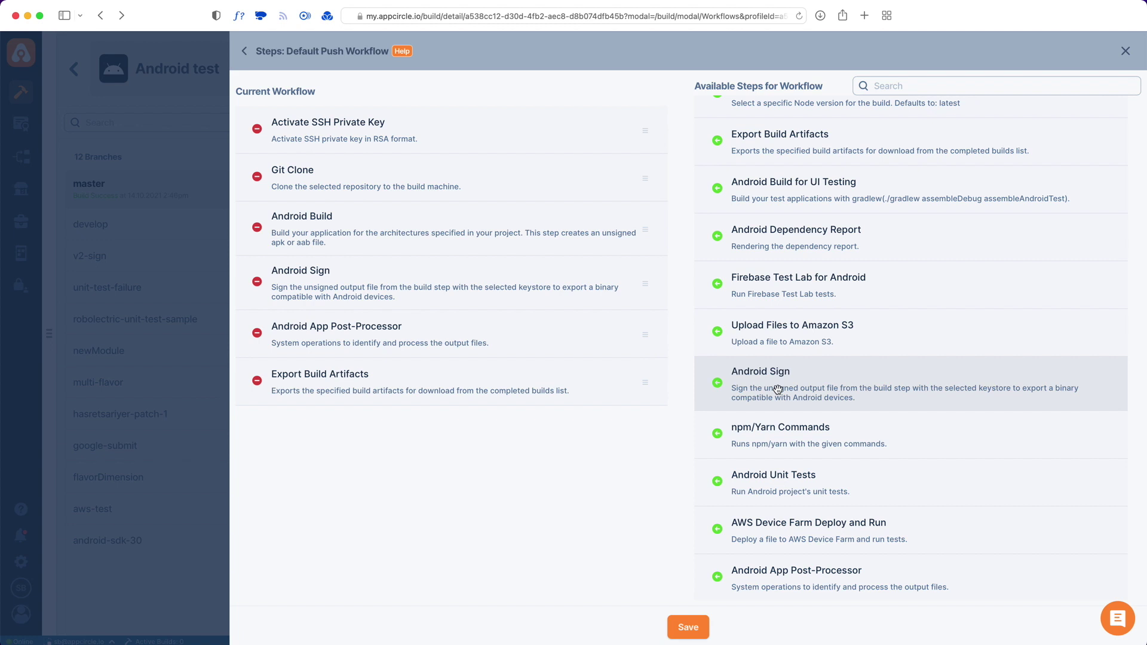
pyautogui.scroll(-3, 778, 390)
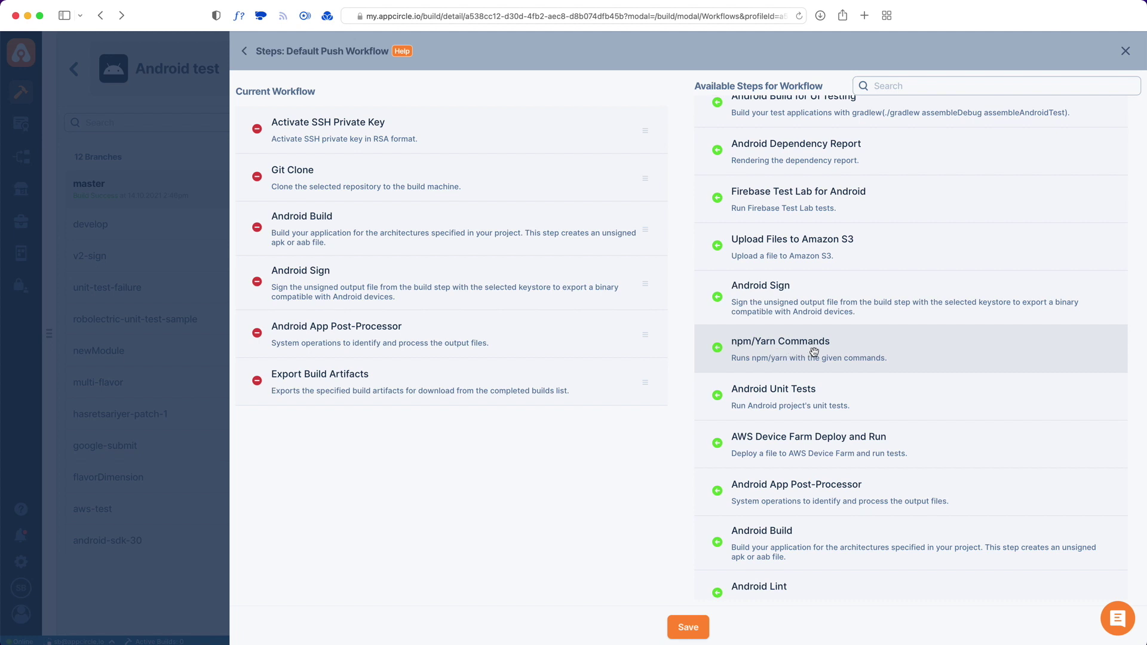
pyautogui.scroll(-1, 789, 354)
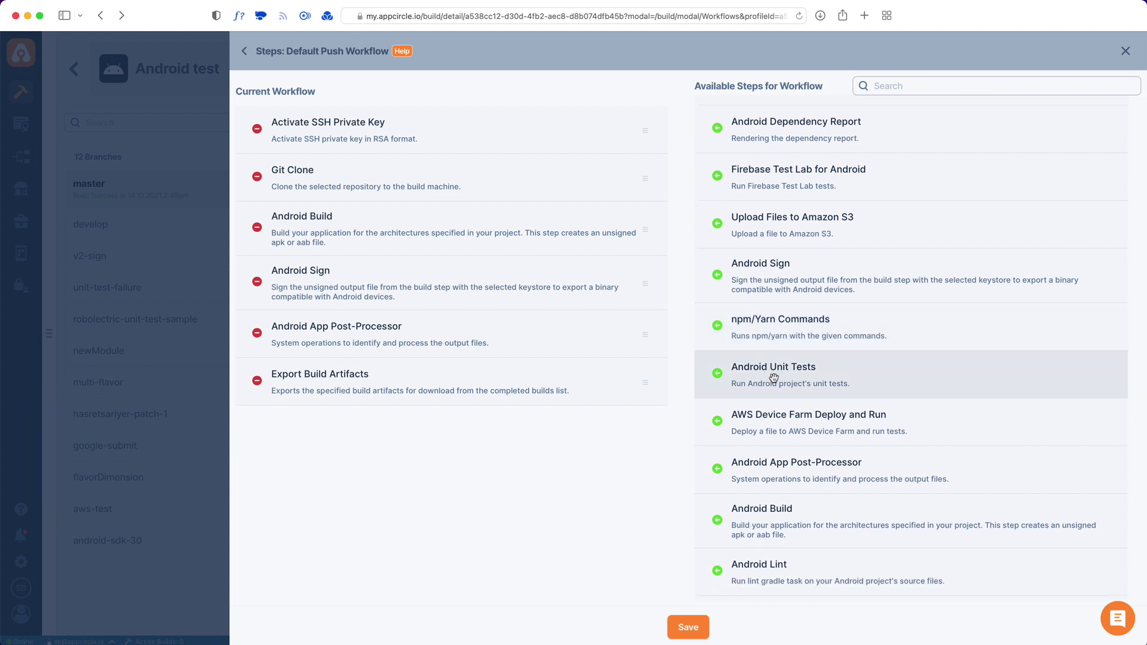
pyautogui.scroll(-3, 774, 378)
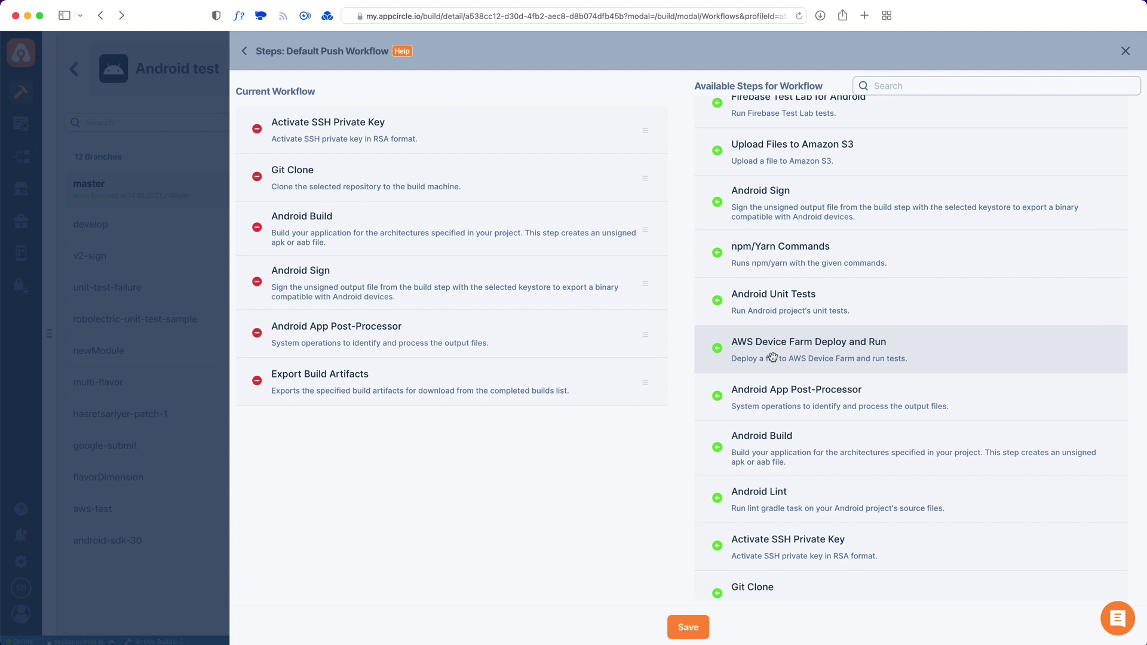
pyautogui.scroll(-1, 773, 357)
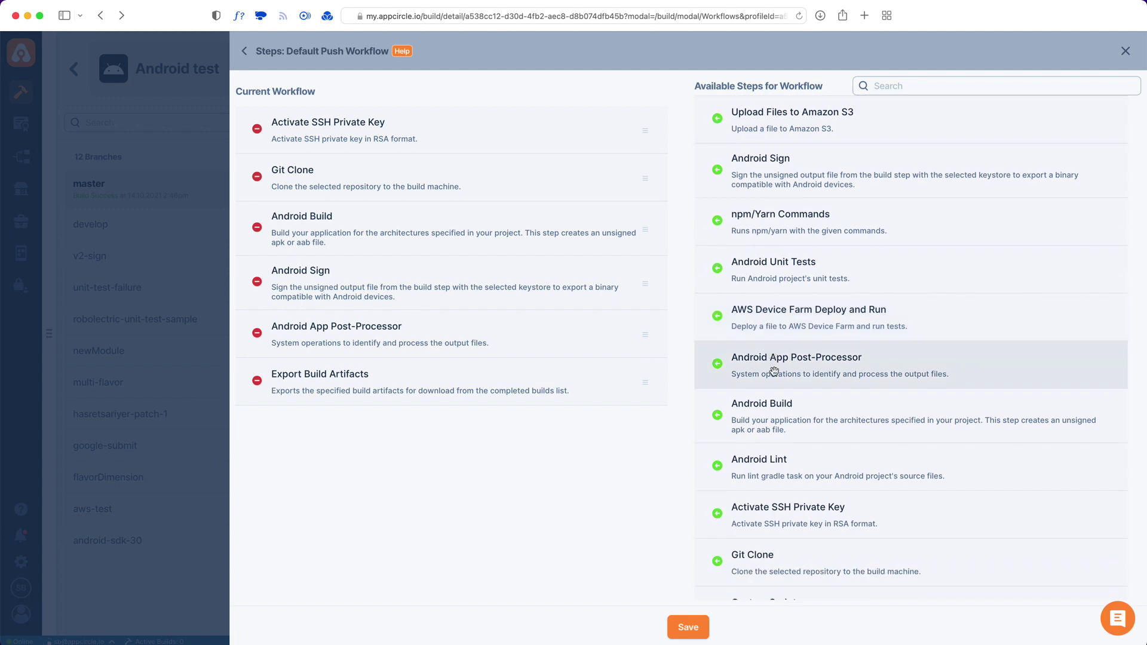
pyautogui.scroll(-1, 776, 417)
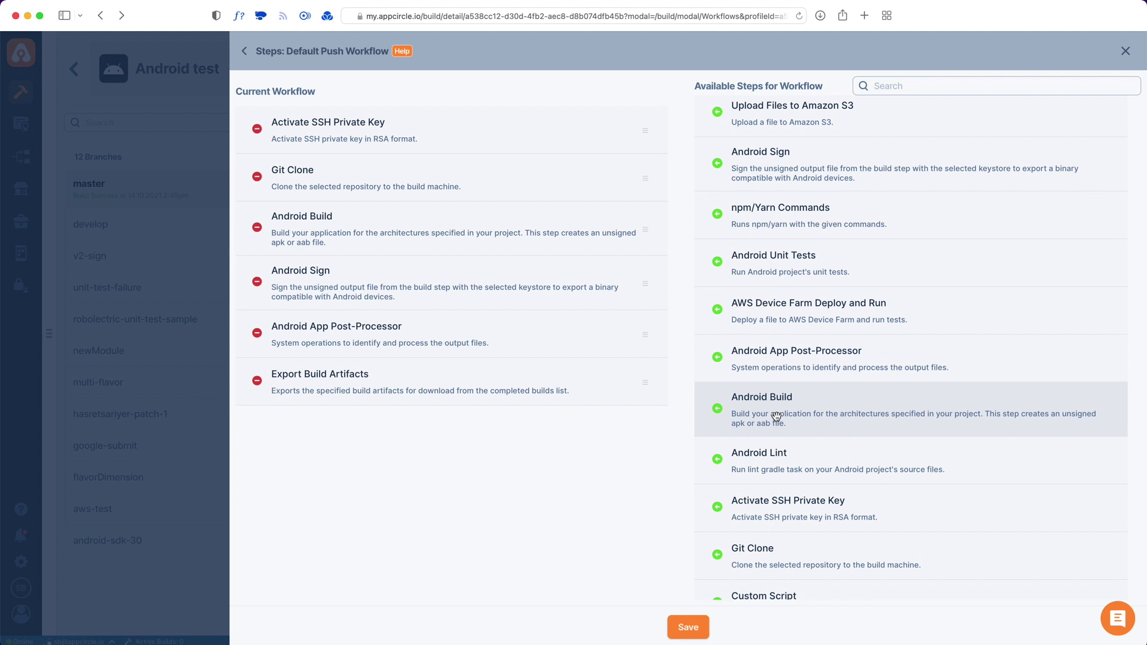
pyautogui.scroll(-1, 776, 417)
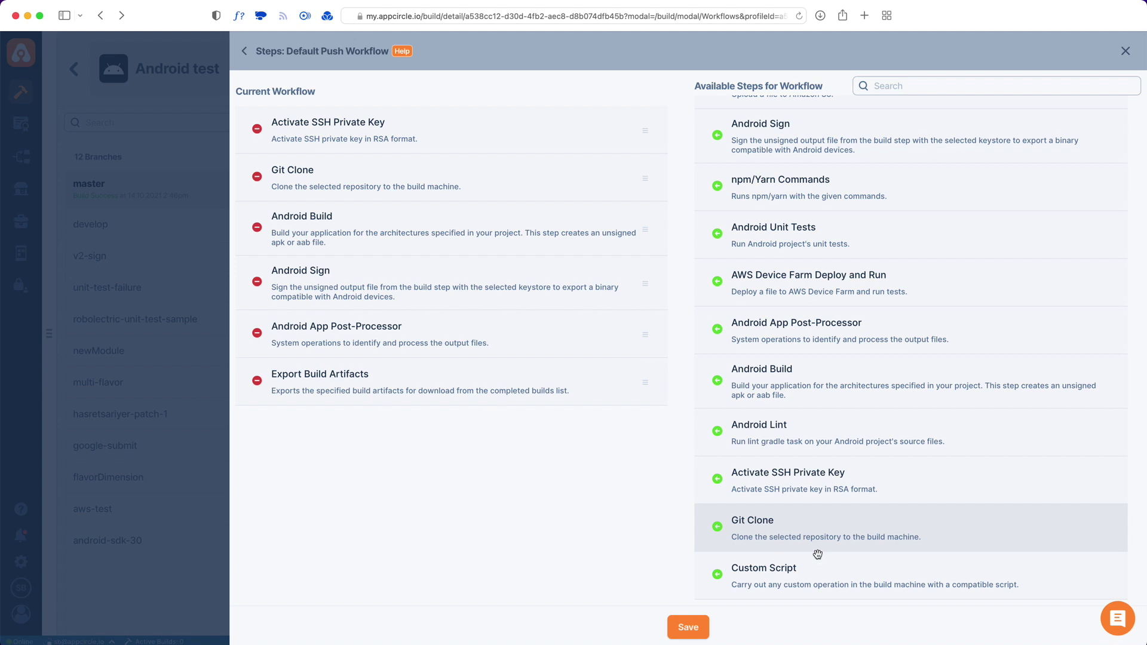
pyautogui.moveTo(832, 584)
pyautogui.mouseDown()
pyautogui.moveTo(449, 233)
pyautogui.moveTo(391, 229)
pyautogui.mouseUp()
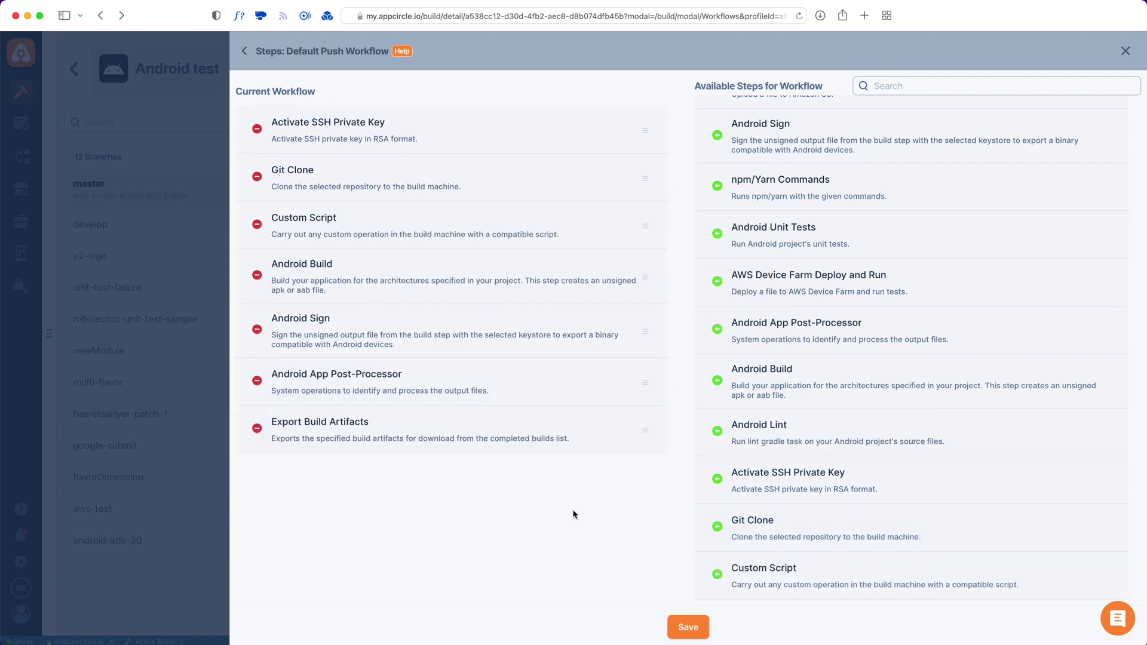
pyautogui.click(688, 627)
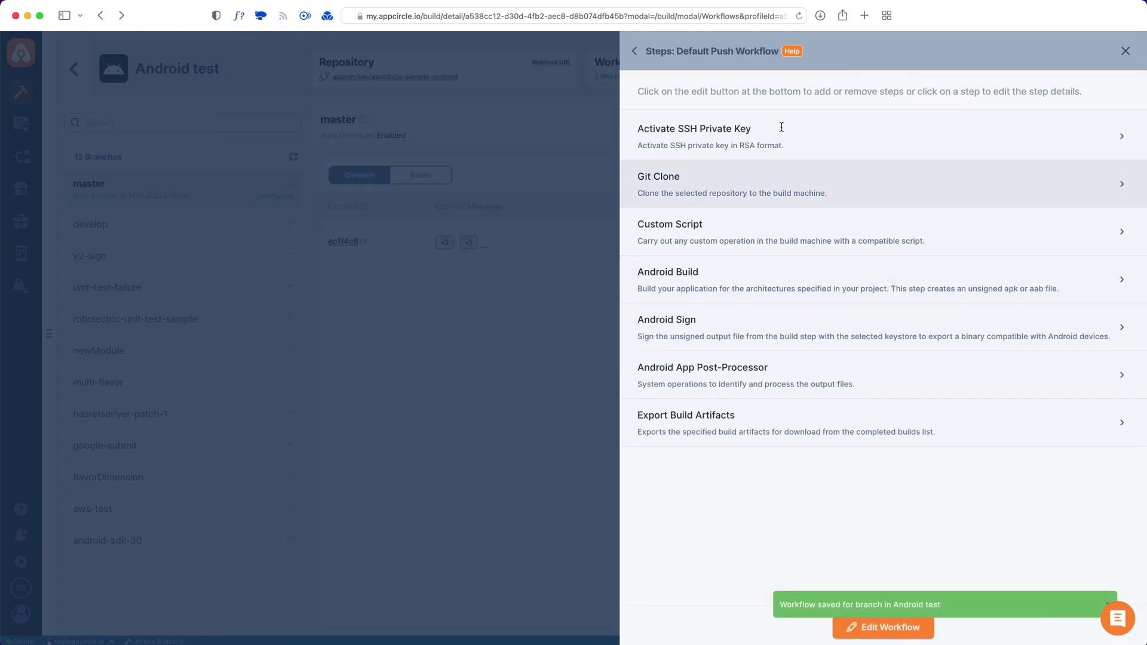
# Step: Inspect the Custom Script step's settings, including the Execute With choices and script area, and then the Android Build step's settings
pyautogui.click(664, 235)
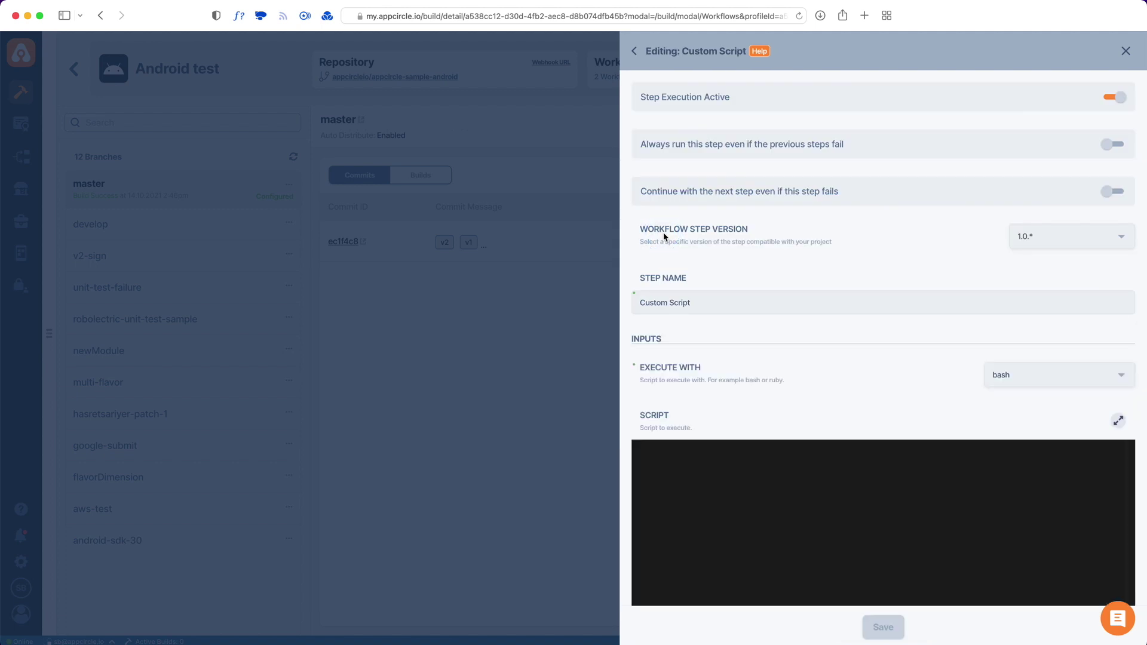
pyautogui.scroll(-3, 777, 287)
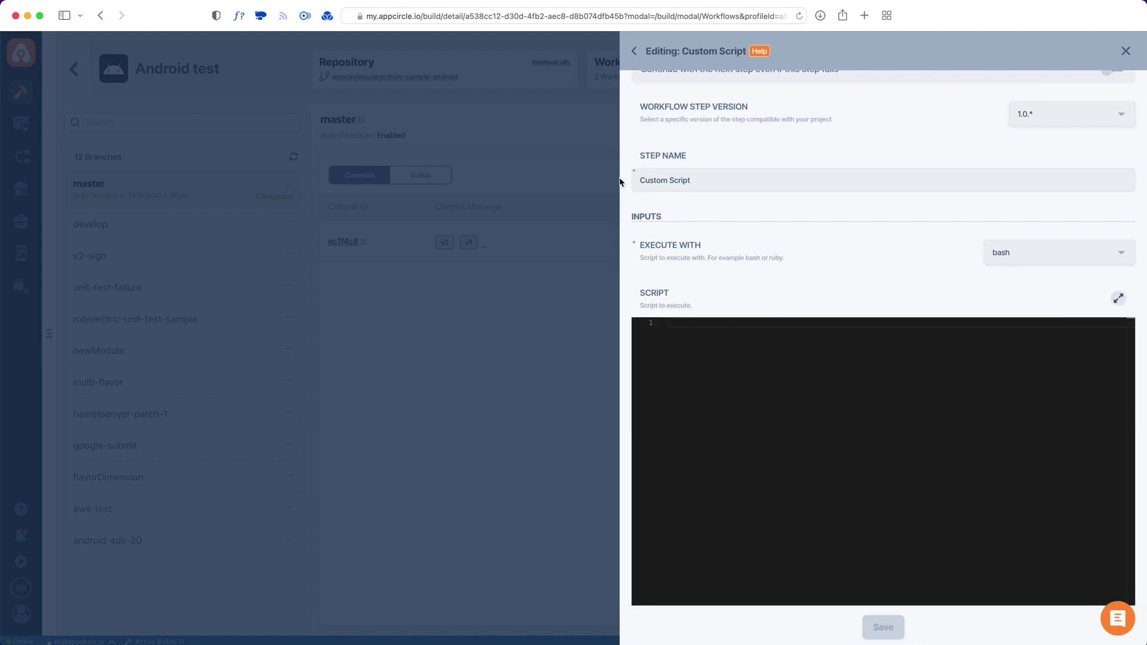
pyautogui.click(1023, 252)
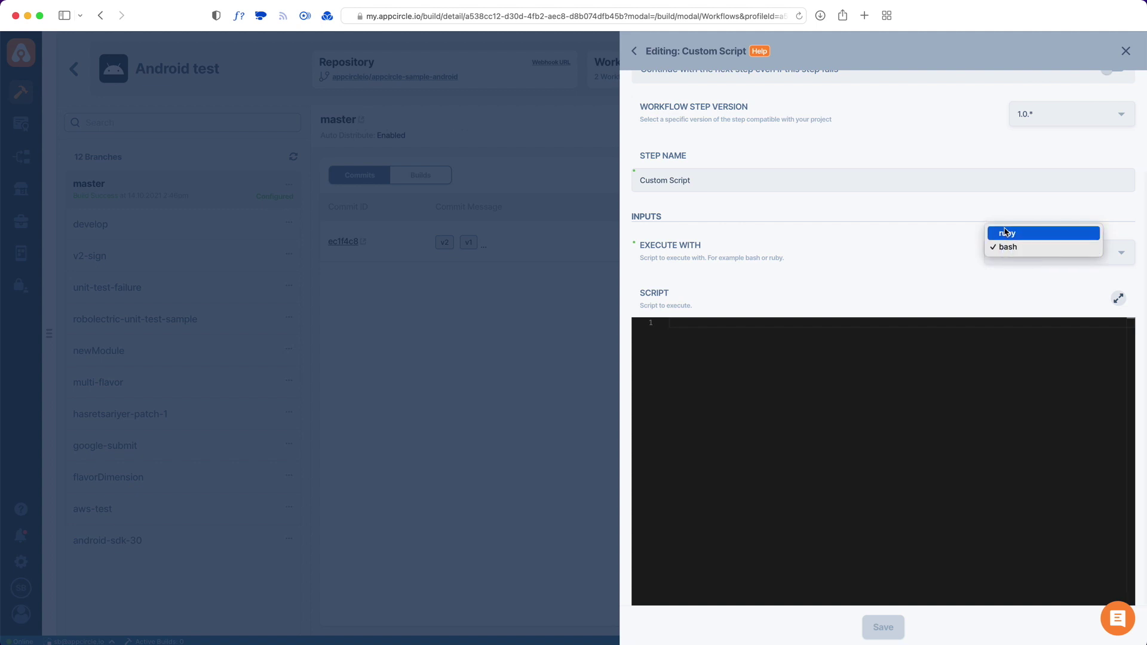
pyautogui.click(784, 292)
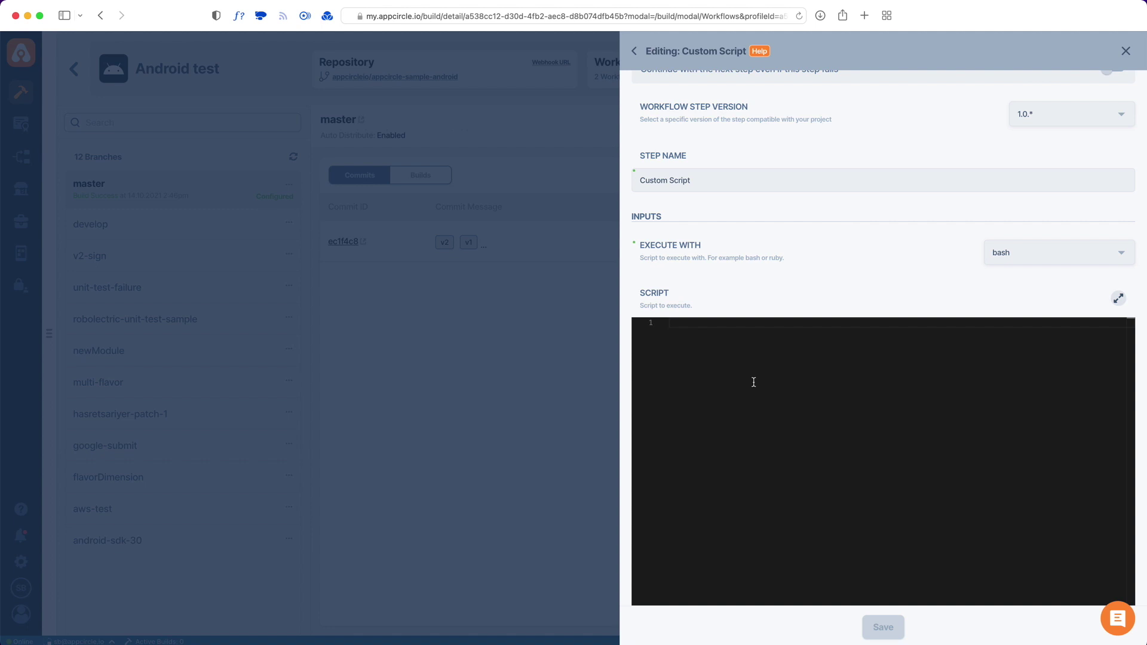
pyautogui.click(635, 53)
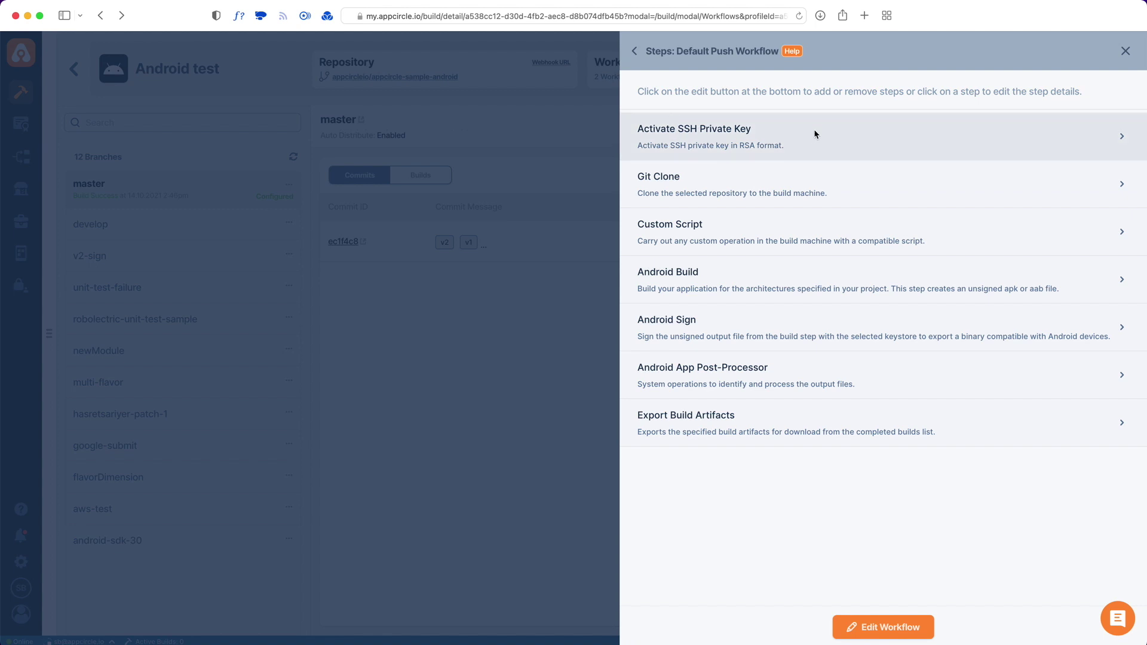
pyautogui.click(786, 264)
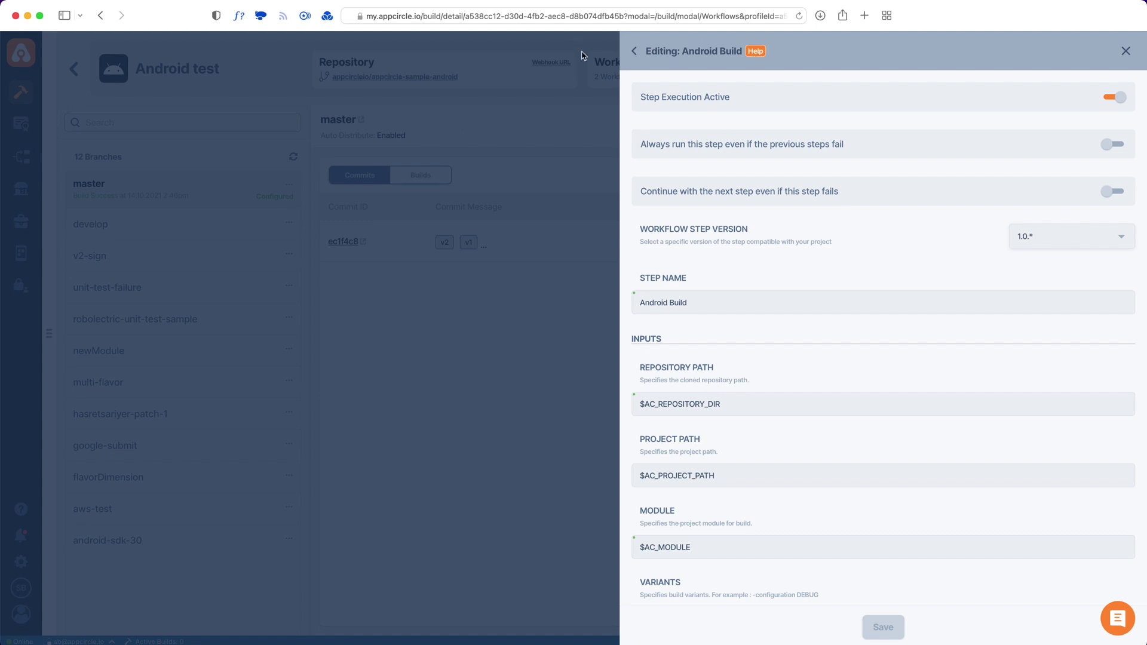
pyautogui.click(637, 52)
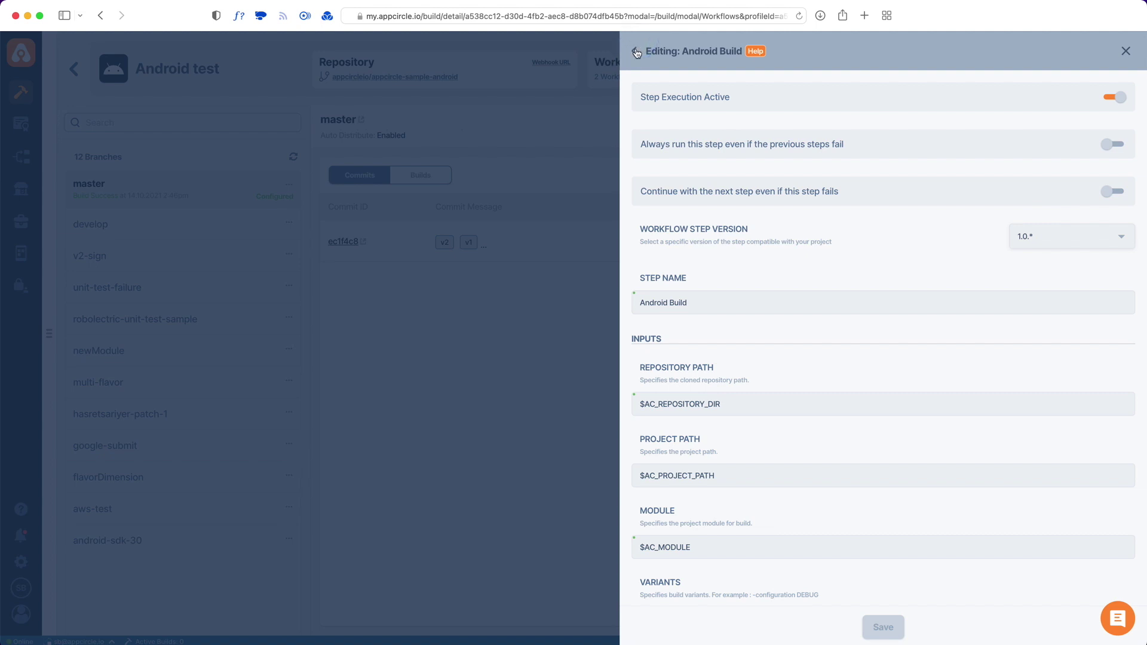